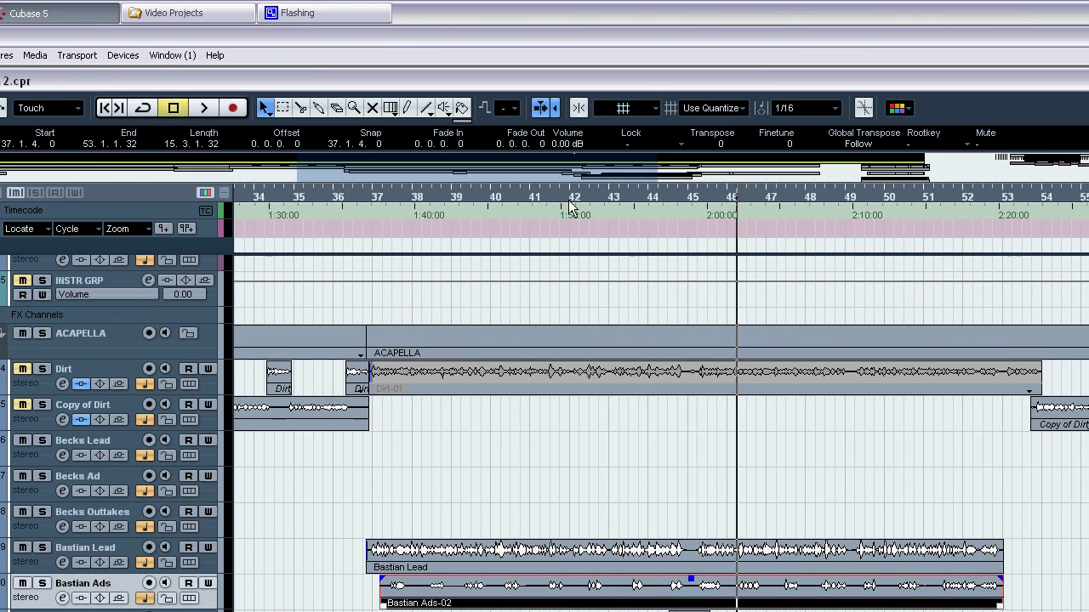
Strip silence from the Bastian Ads-02 event using linked -36 dB thresholds, 190 ms minimum open, 100 ms minimum closed, 113 ms pre-roll and 159 ms post-roll
click(570, 0)
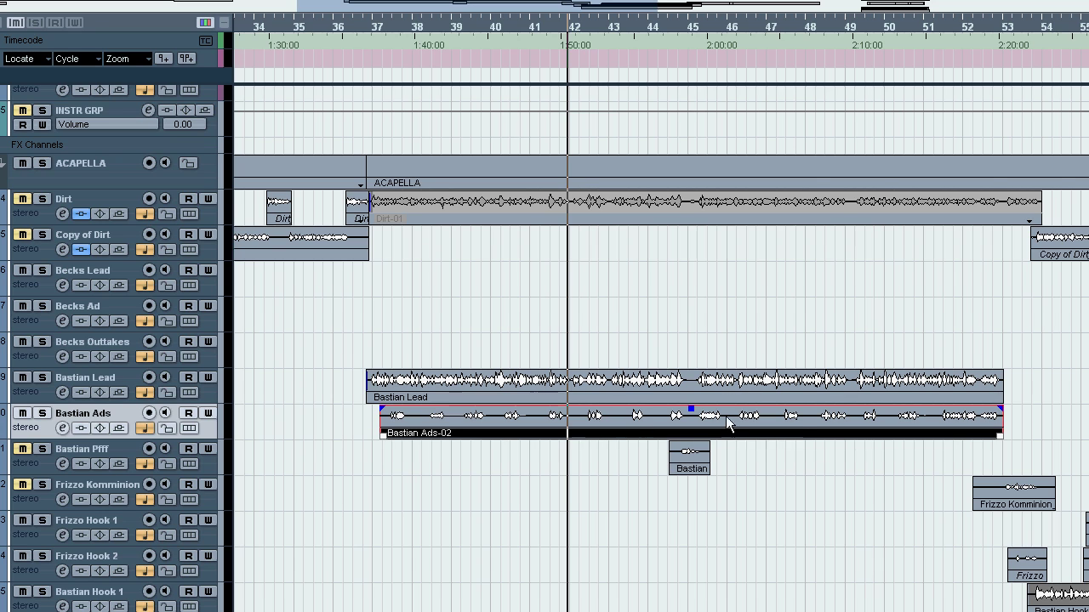
right_click(597, 415)
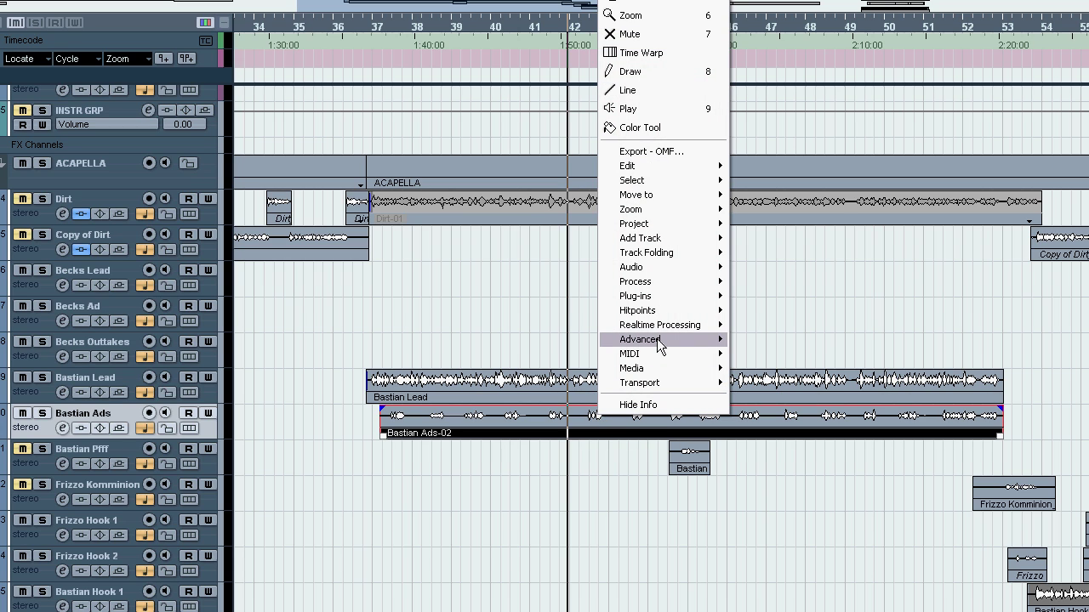
mouse_move(657, 339)
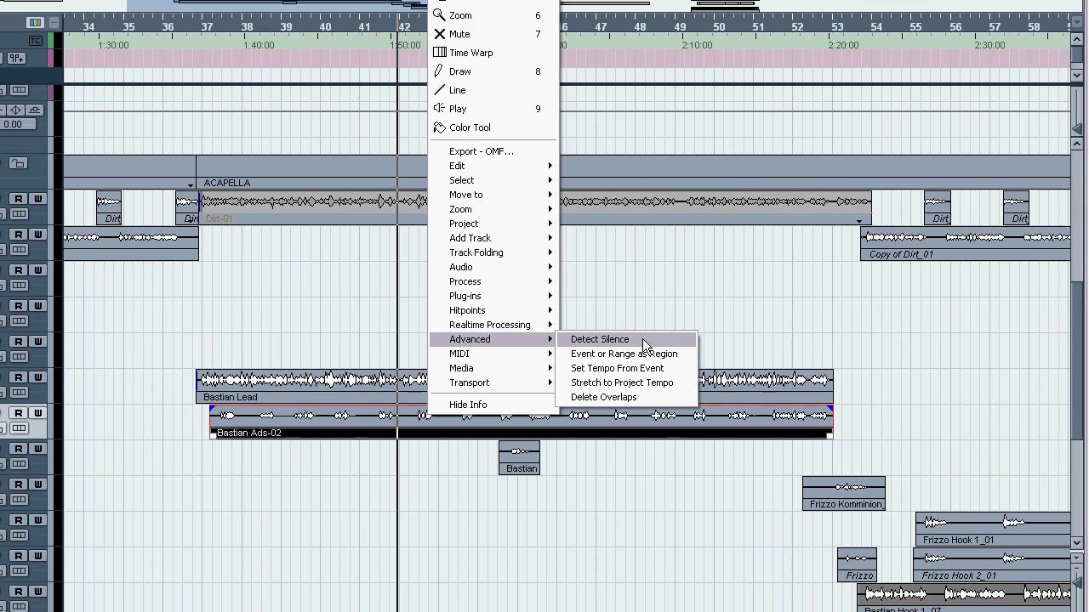
click(770, 340)
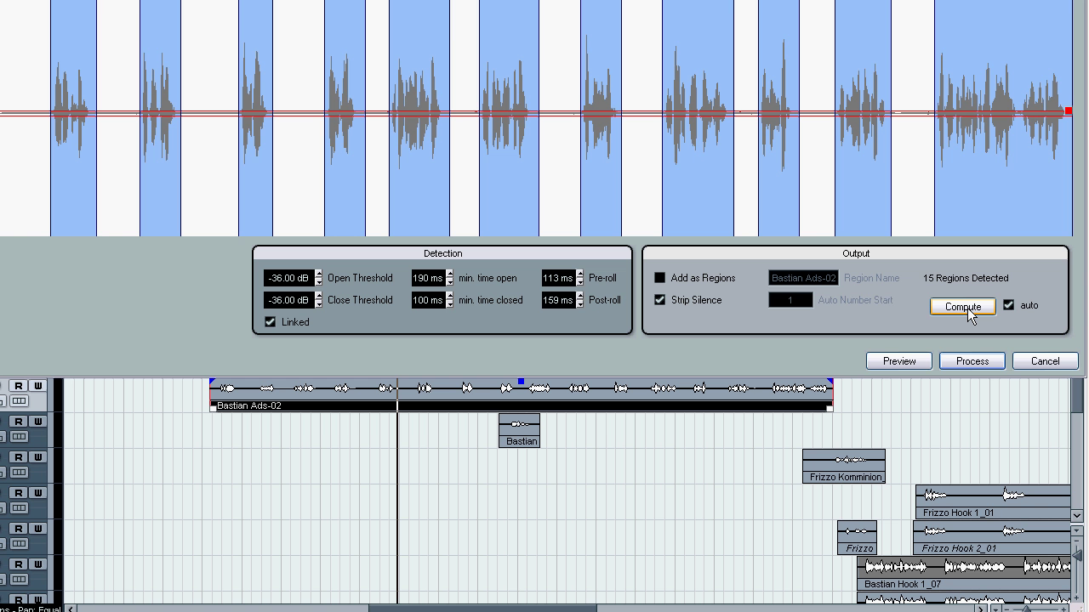
click(969, 361)
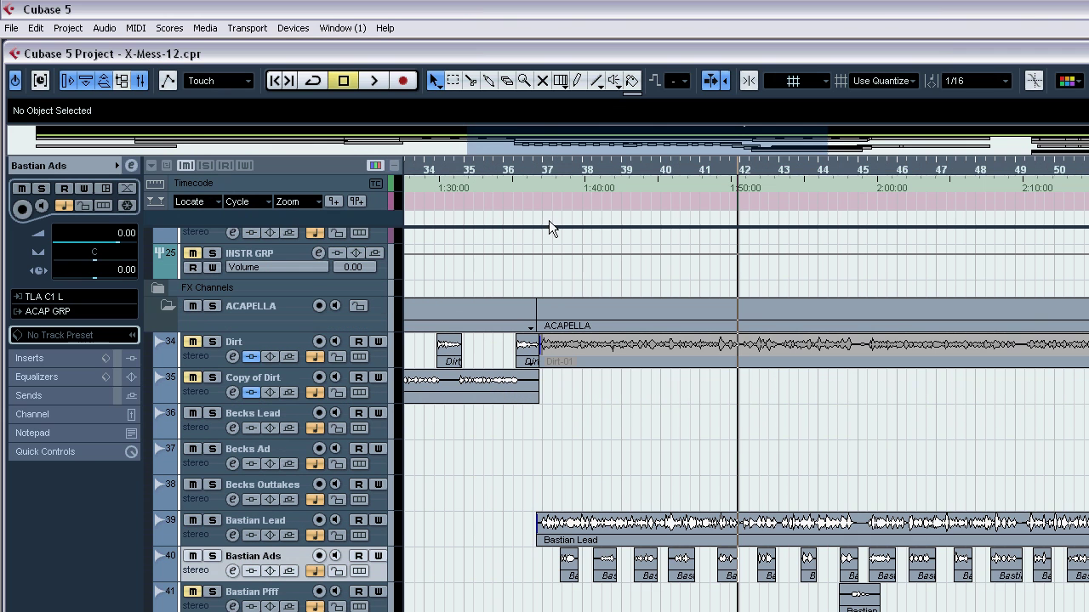
Audition the split Bastian Ads events around bar 38, with the Bastian Lead track muted and unmuted
drag(544, 169, 540, 179)
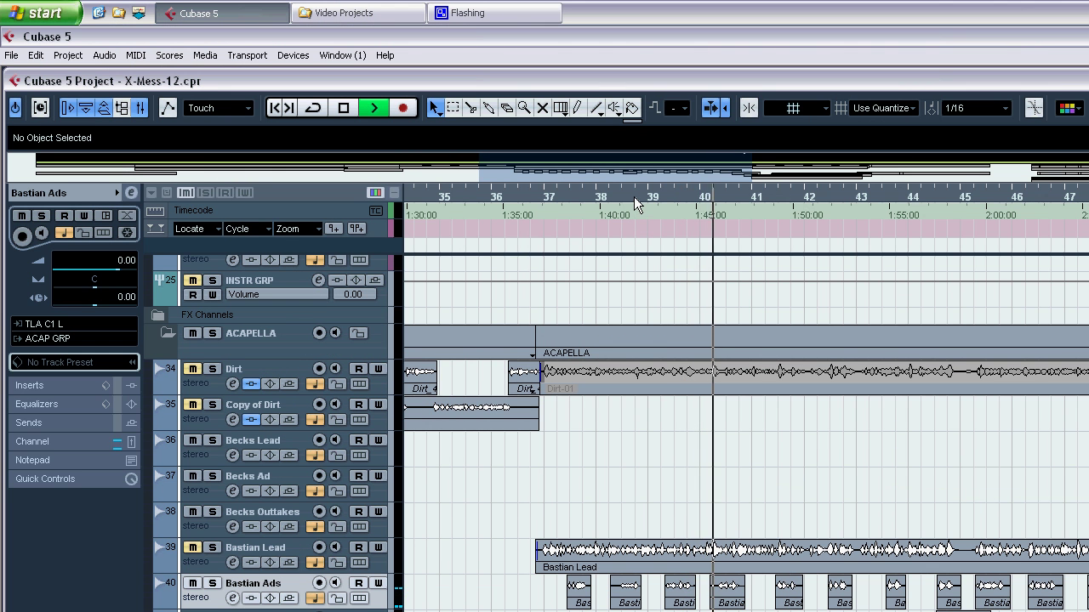
drag(634, 197, 631, 233)
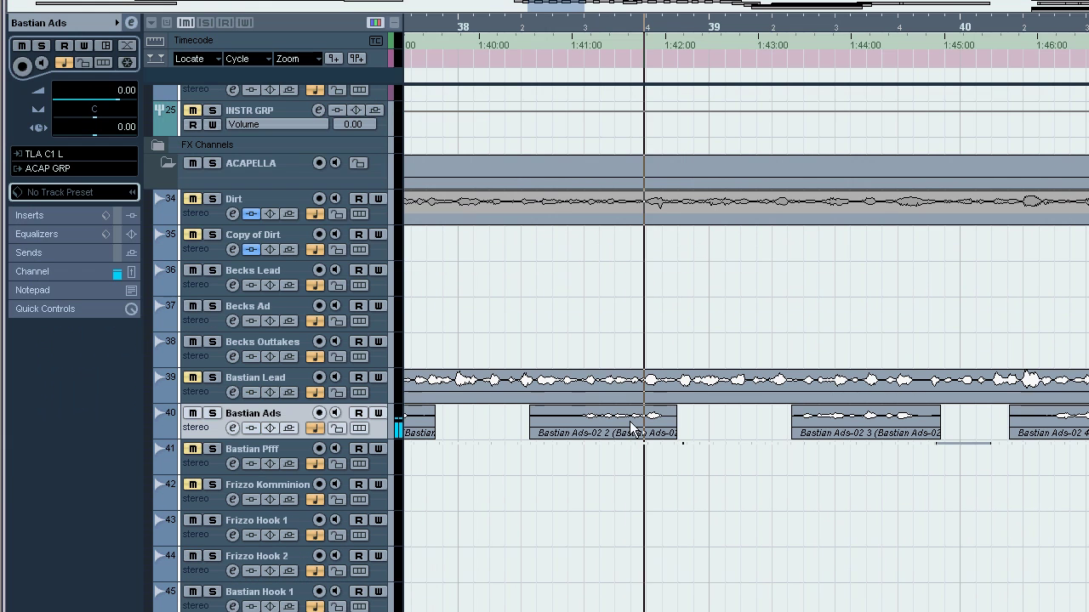
key(space)
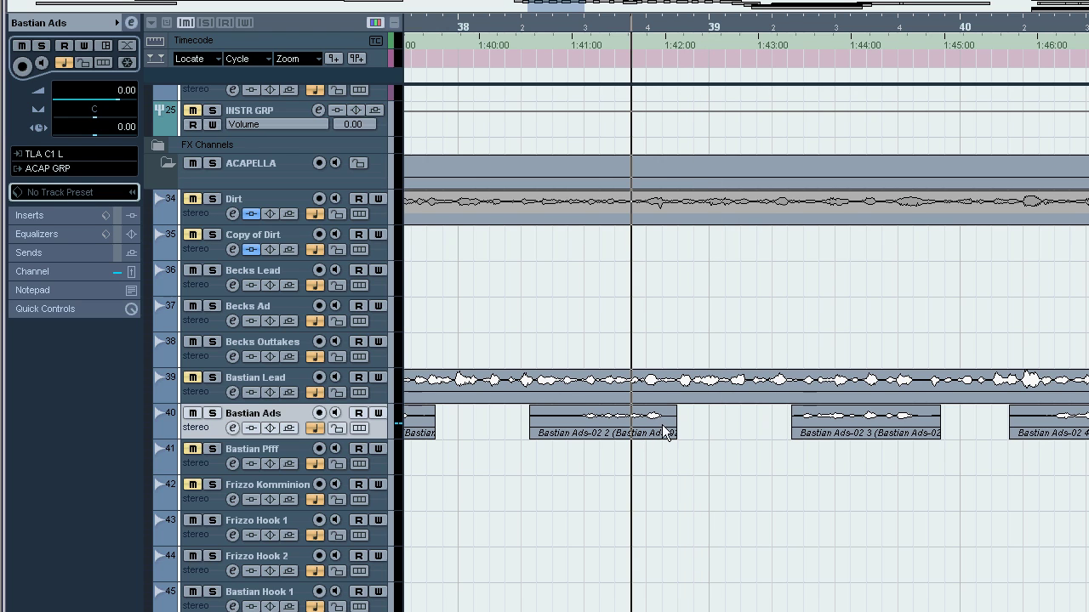
key(space)
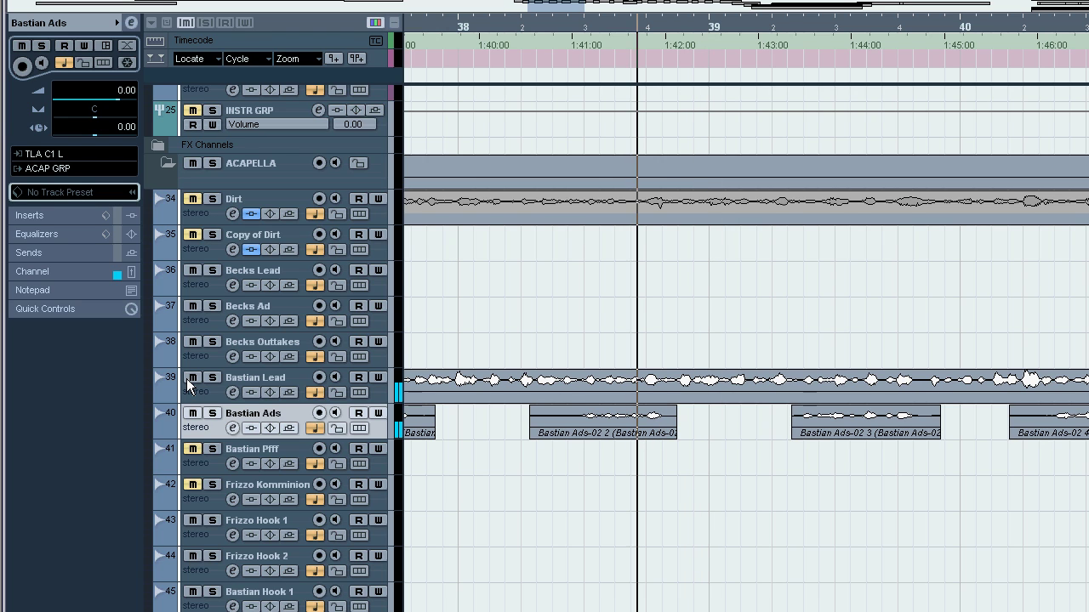
key(space)
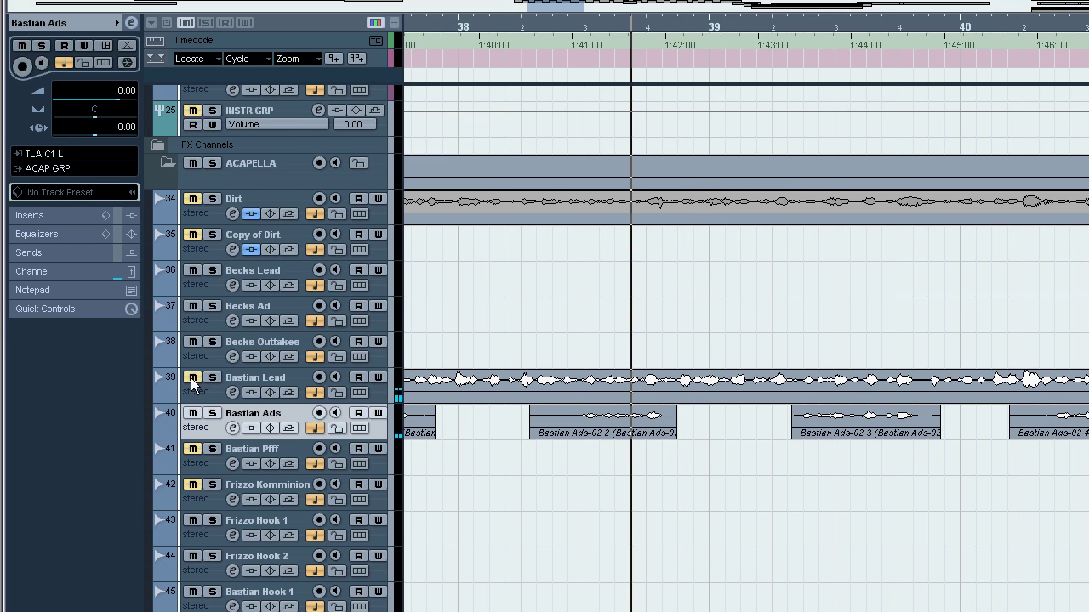
key(space)
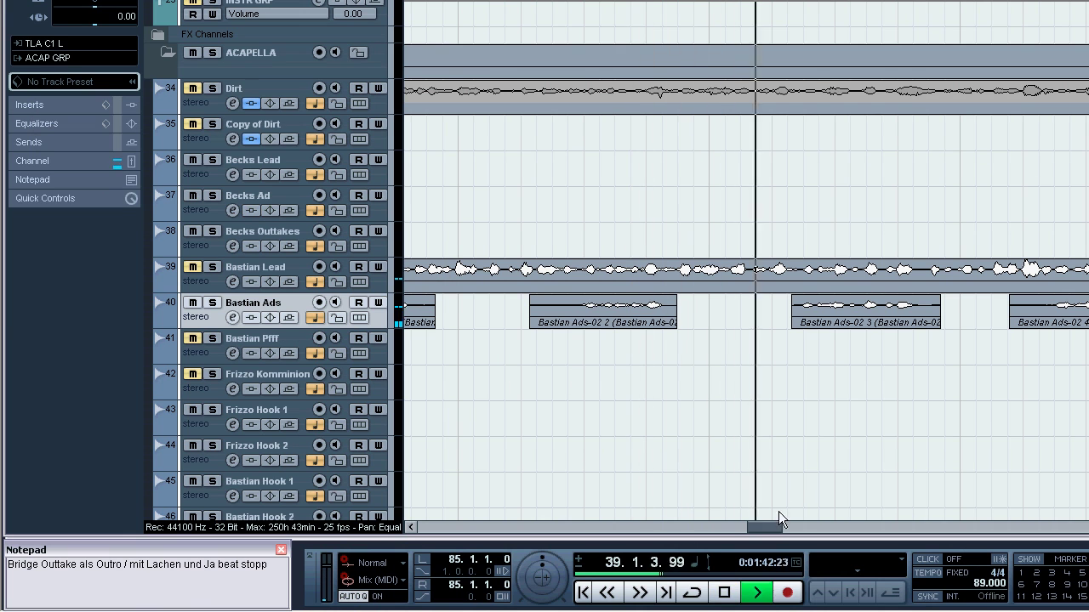
Listen through the remaining Bastian Ads events up to the end of the verse near bar 52 and stop playback
drag(770, 524, 782, 520)
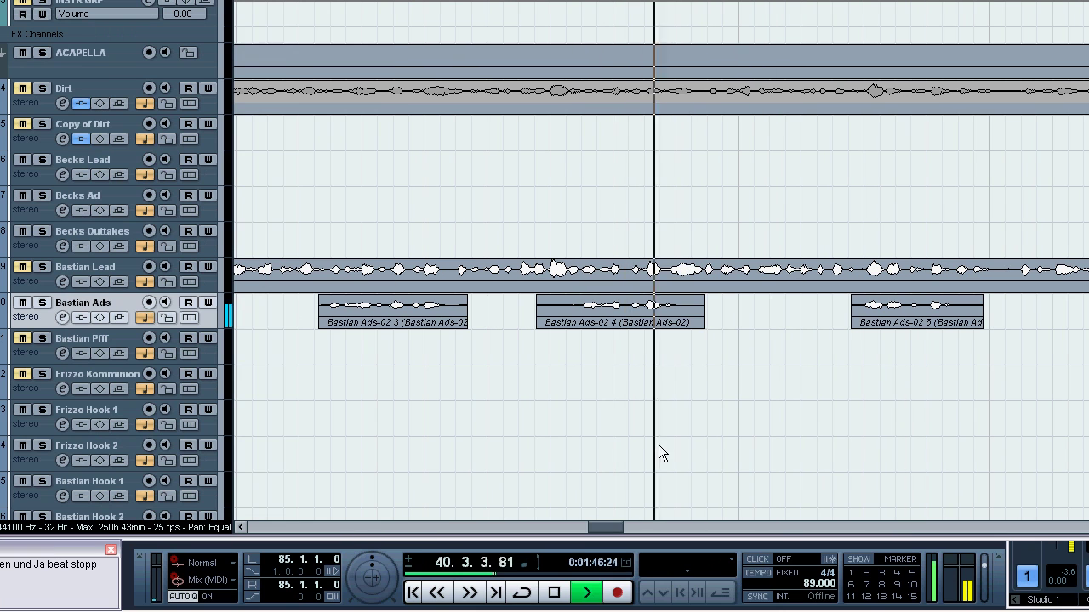
drag(610, 524, 646, 525)
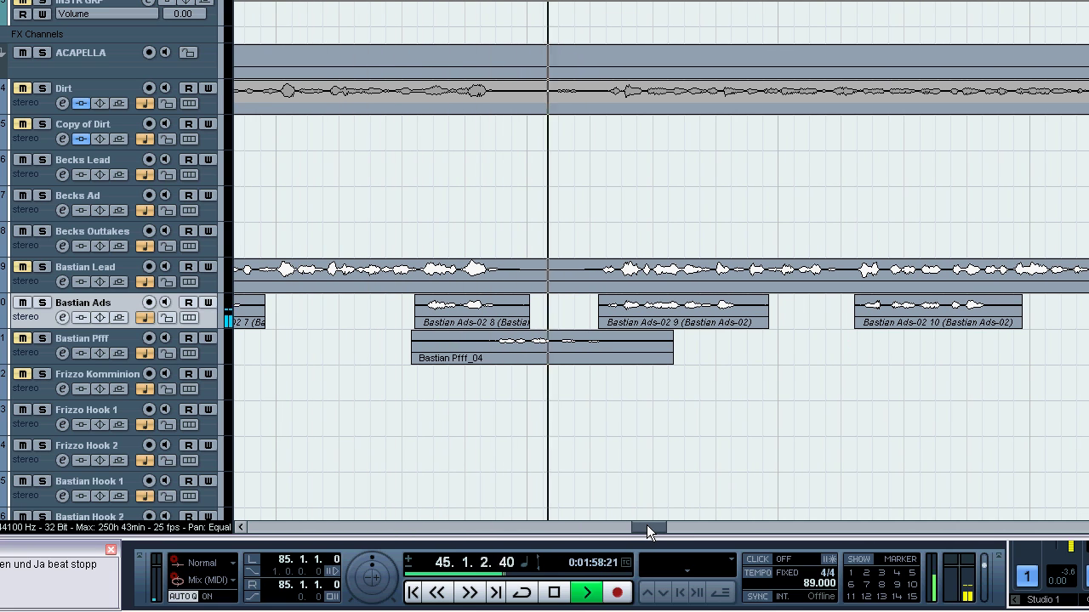
drag(647, 525, 652, 523)
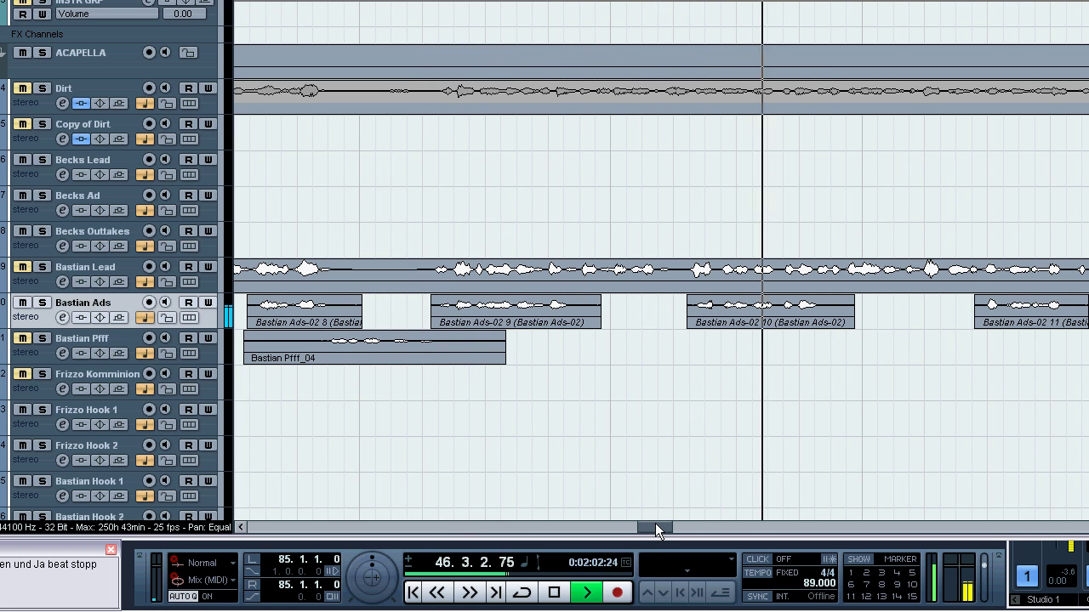
drag(655, 523, 686, 525)
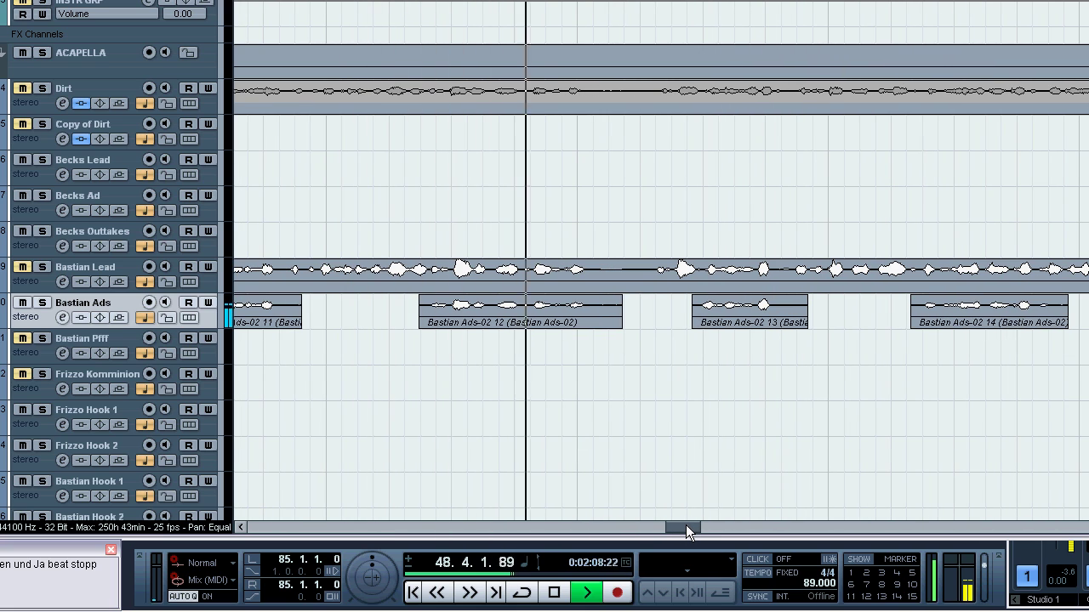
drag(685, 525, 702, 524)
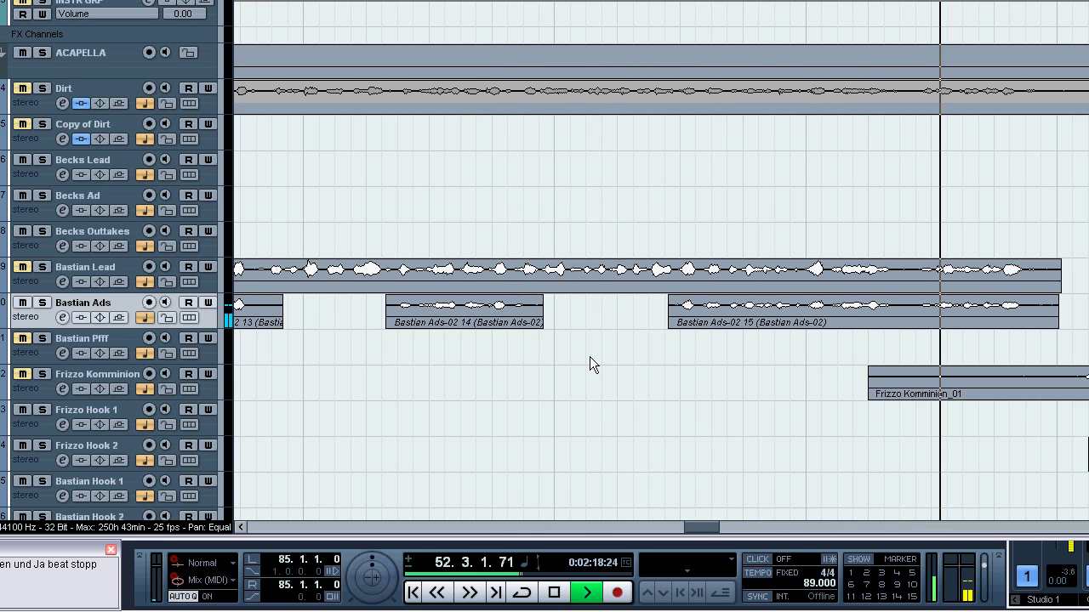
key(space)
Bounce all the split Bastian Ads events into a single audio event, replacing the originals
drag(628, 527, 584, 529)
drag(904, 306, 340, 314)
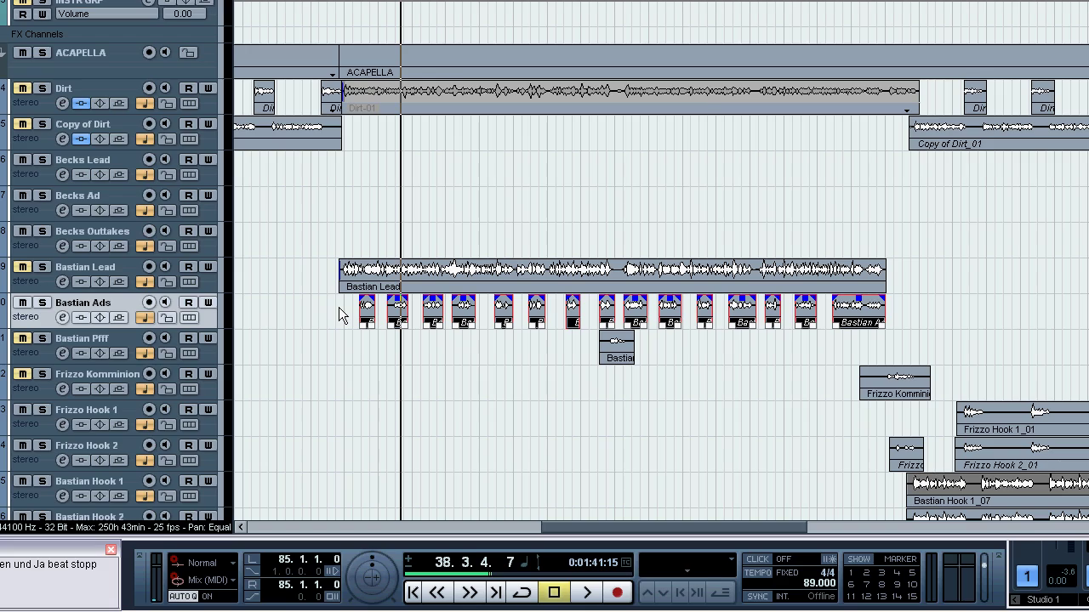
key(b)
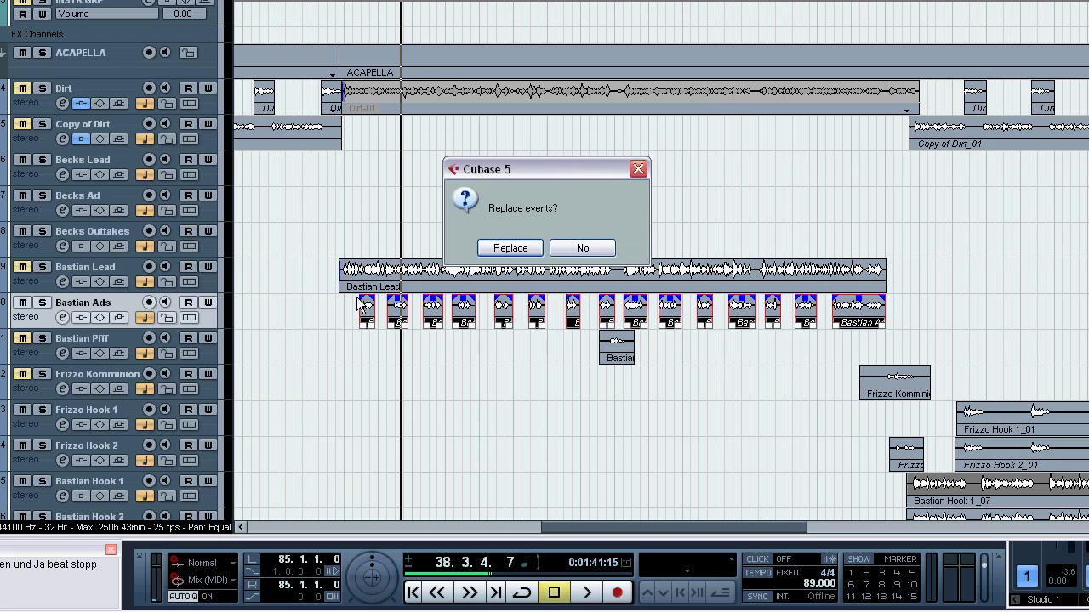
click(510, 248)
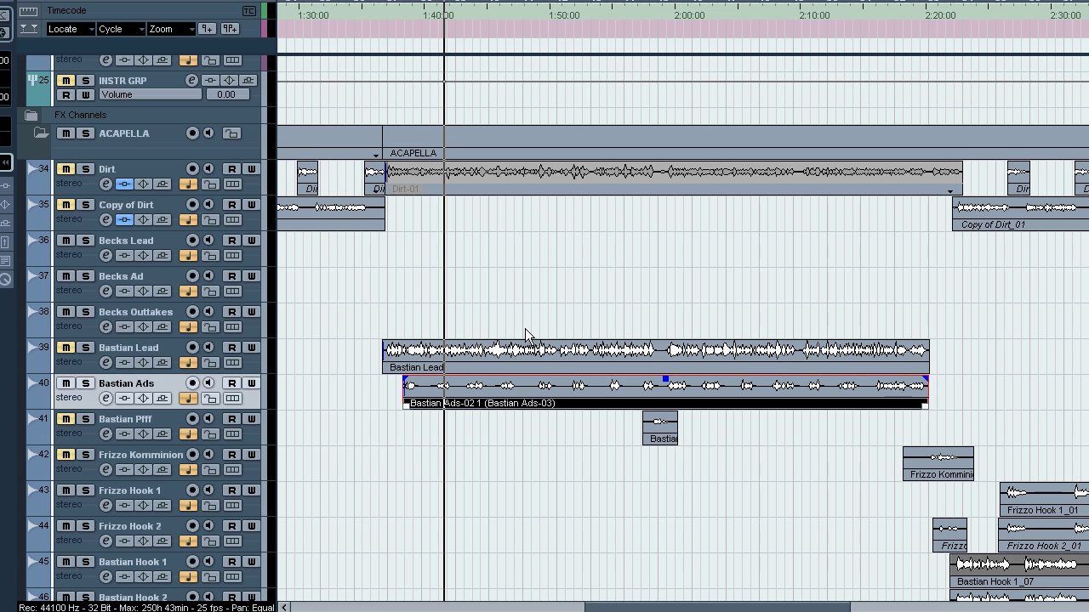
Convert the Bastian Lead, Bastian Ads and Bastian Pfff events into audio parts with Events to Part
key(g)
key(g)
key(g)
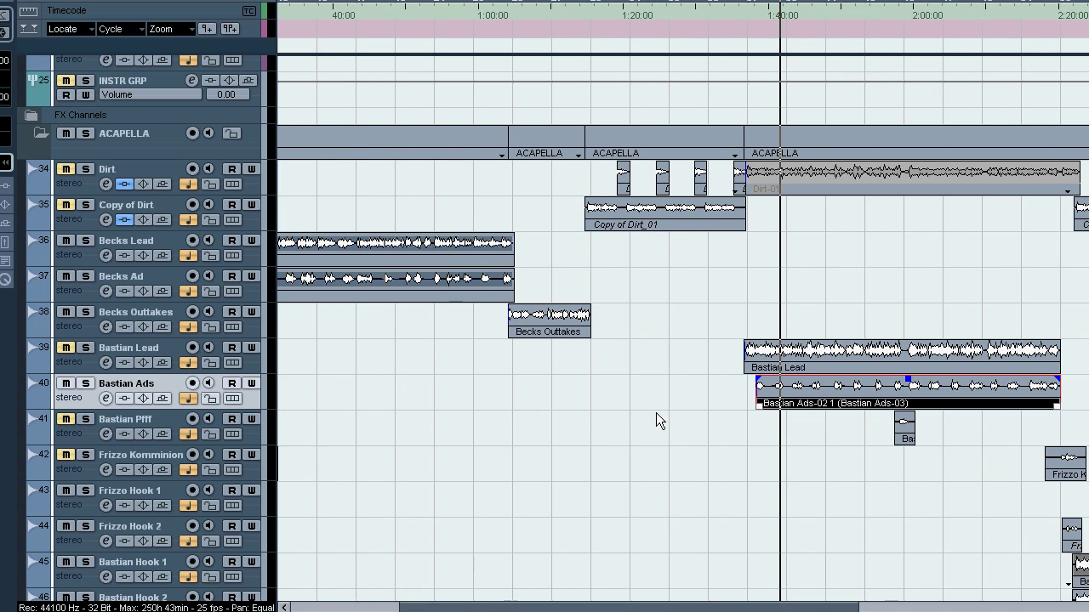
scroll(706, 510, right, 4)
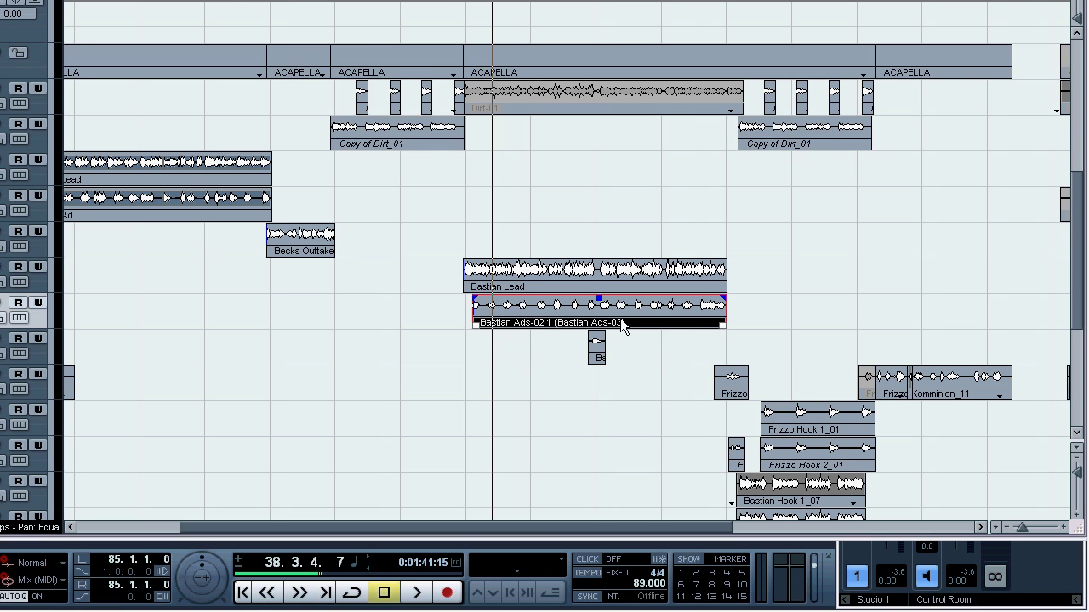
key(g)
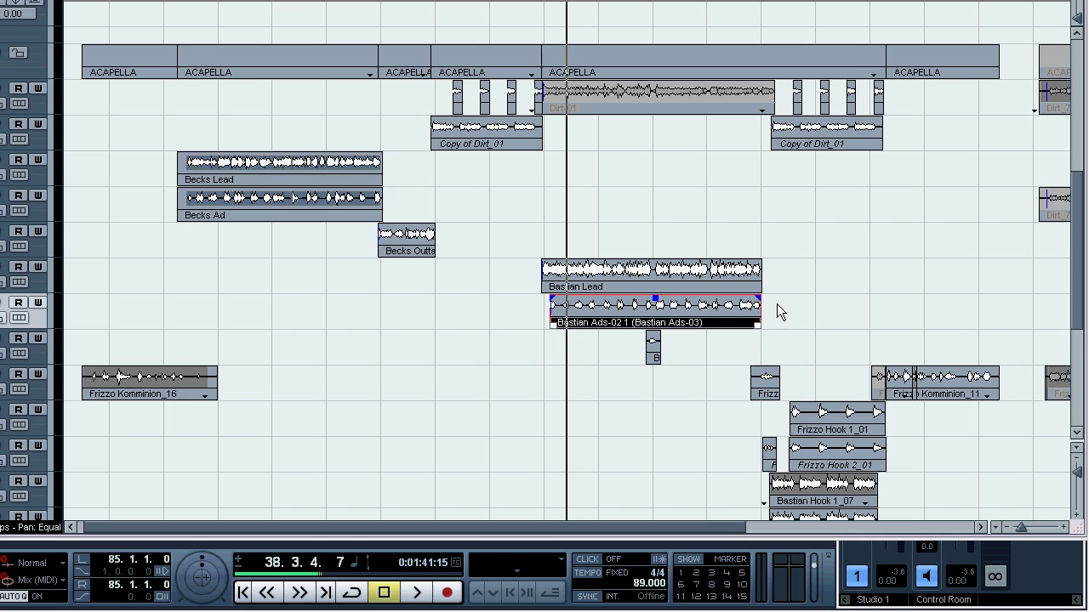
drag(656, 352, 682, 356)
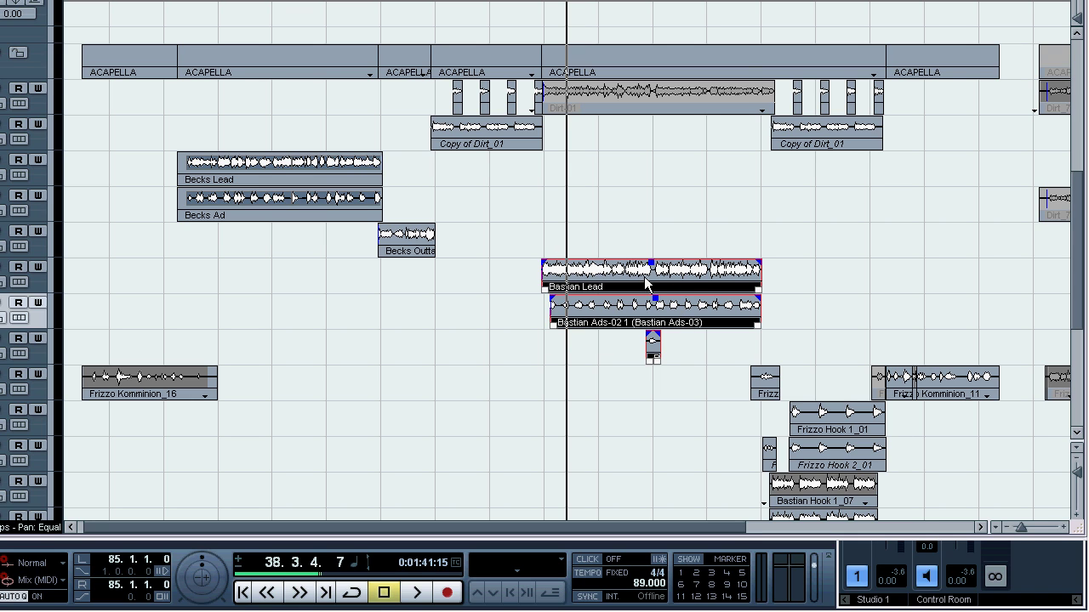
right_click(614, 266)
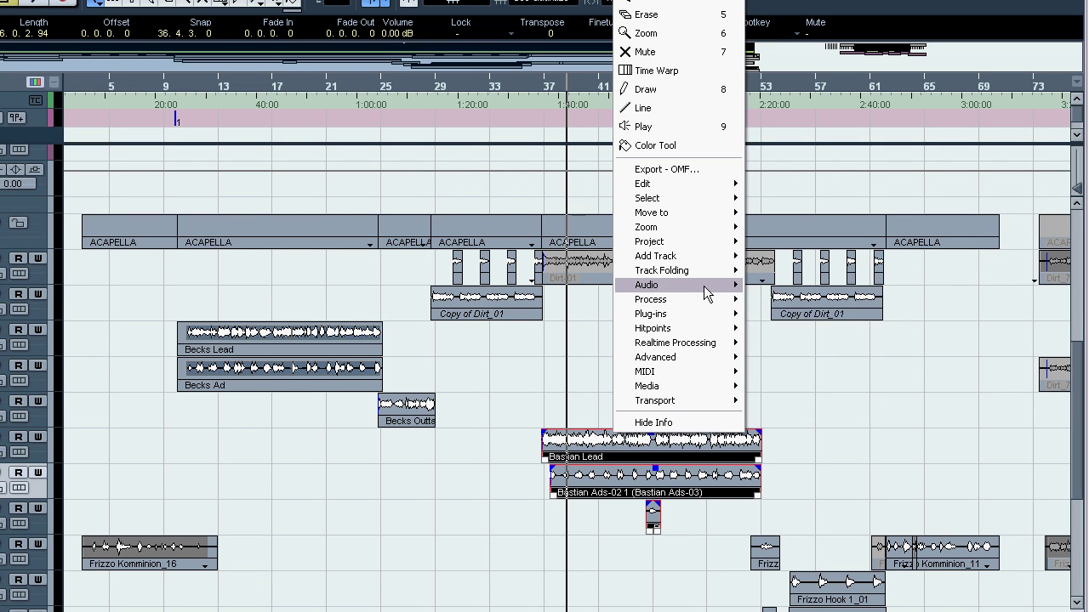
mouse_move(704, 115)
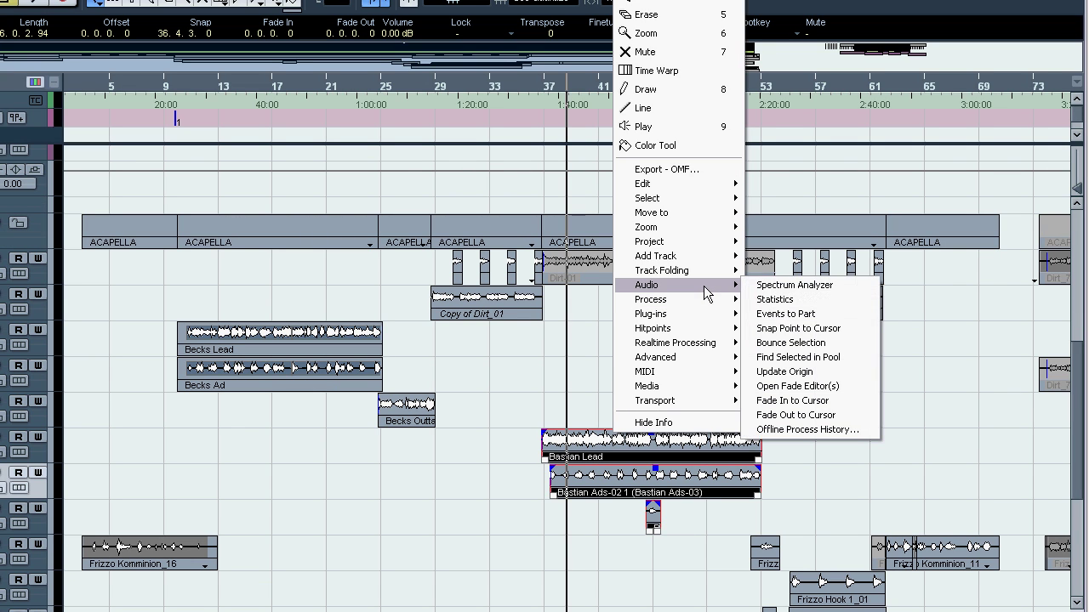
click(792, 317)
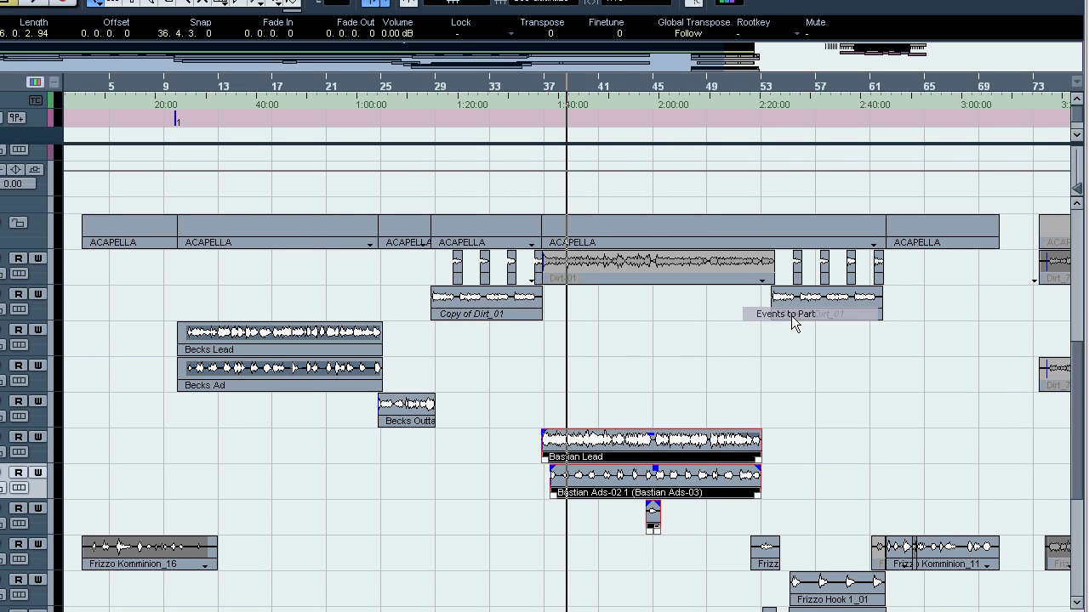
Examine the contents of the Bastian Lead part in the Audio Part Editor and close the editor
double_click(619, 444)
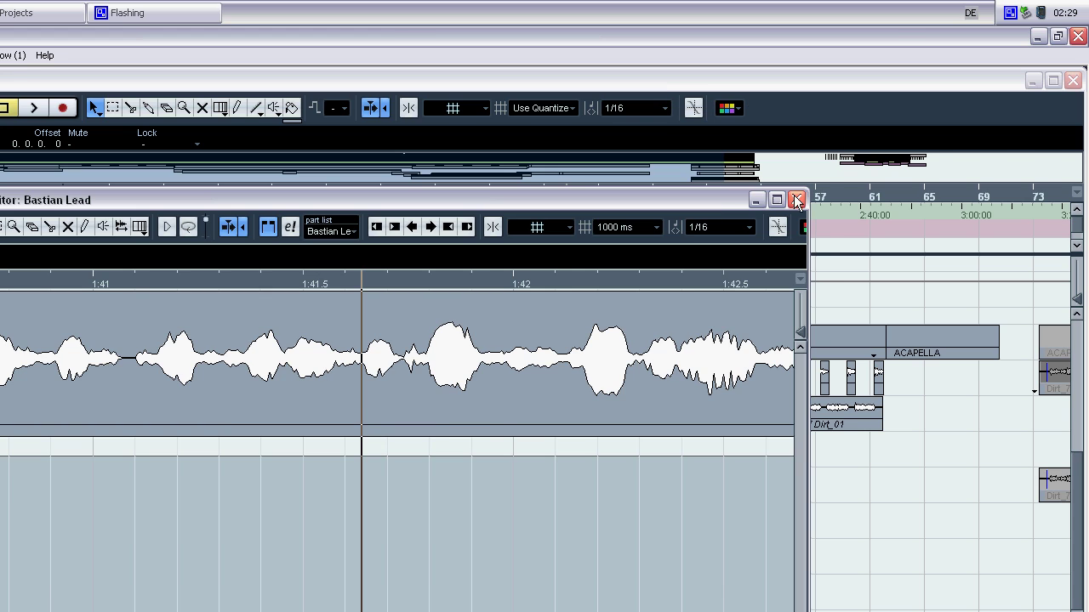
click(967, 88)
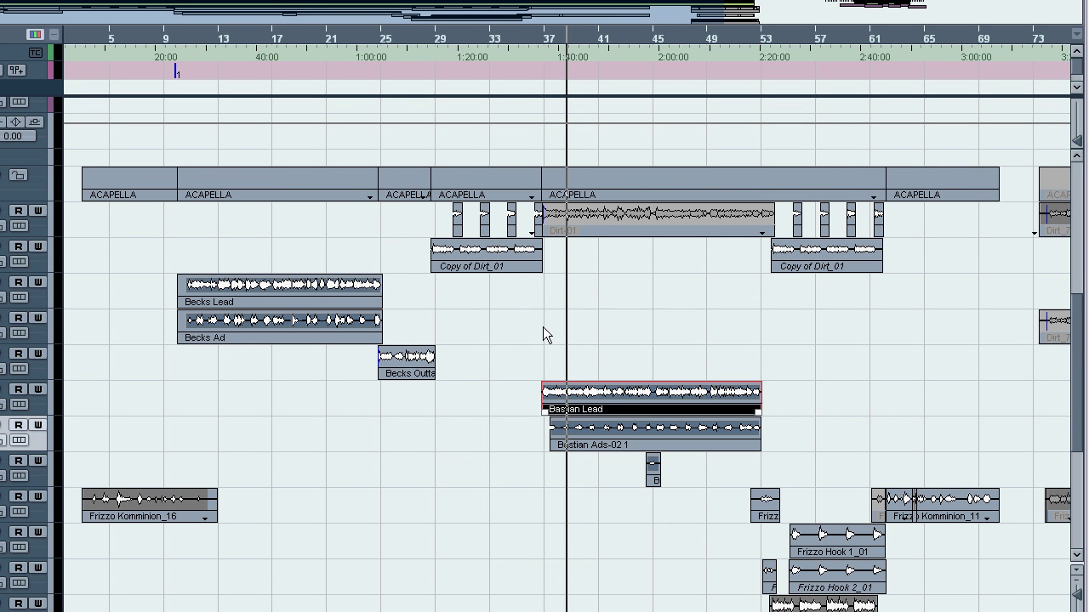
drag(542, 416, 541, 415)
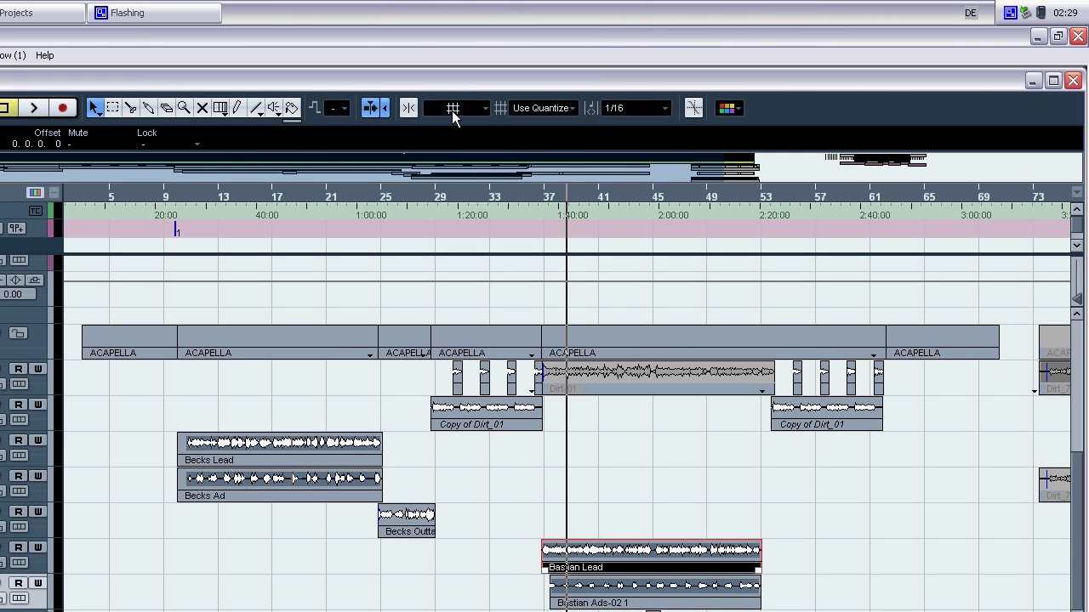
Enable snapping and set the quantize value to 1/1
click(409, 108)
click(634, 108)
click(618, 121)
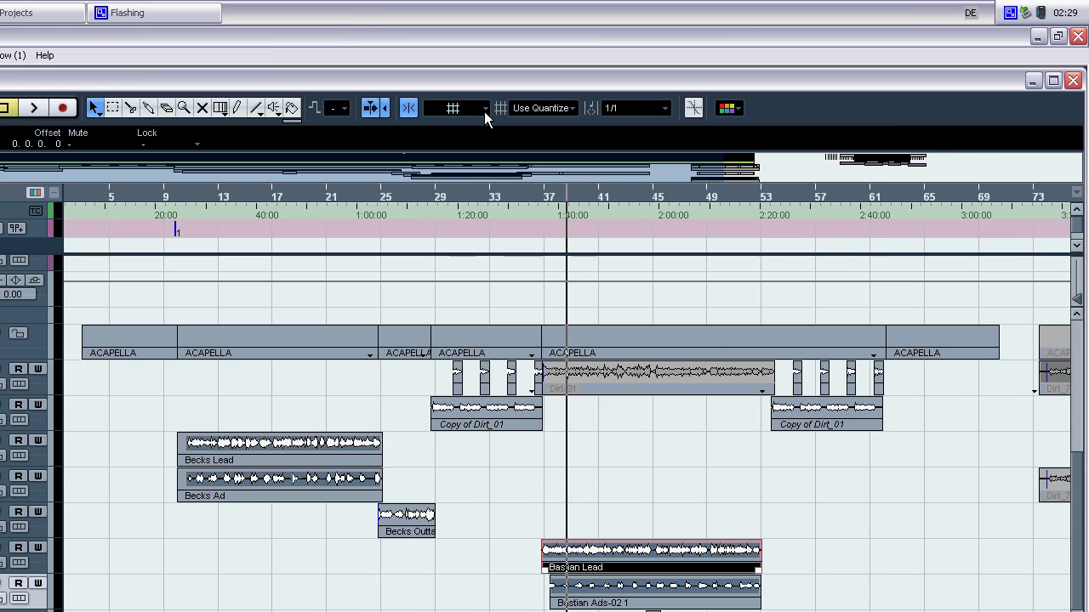
Try moving the Bastian Lead part to bar 38 with grid snapping, and undo the move
drag(607, 395, 621, 393)
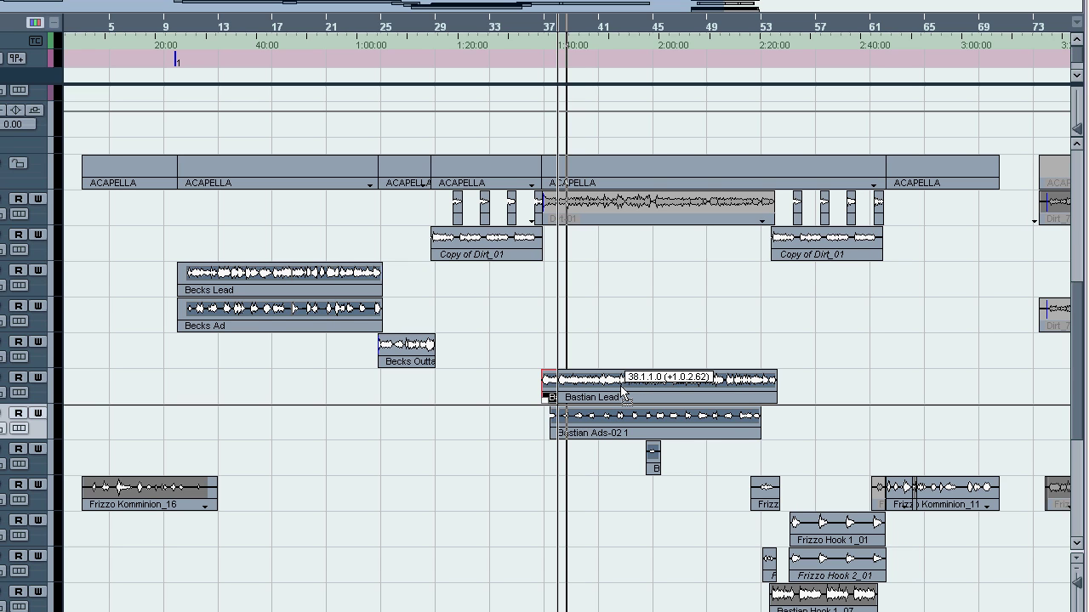
drag(622, 393, 622, 393)
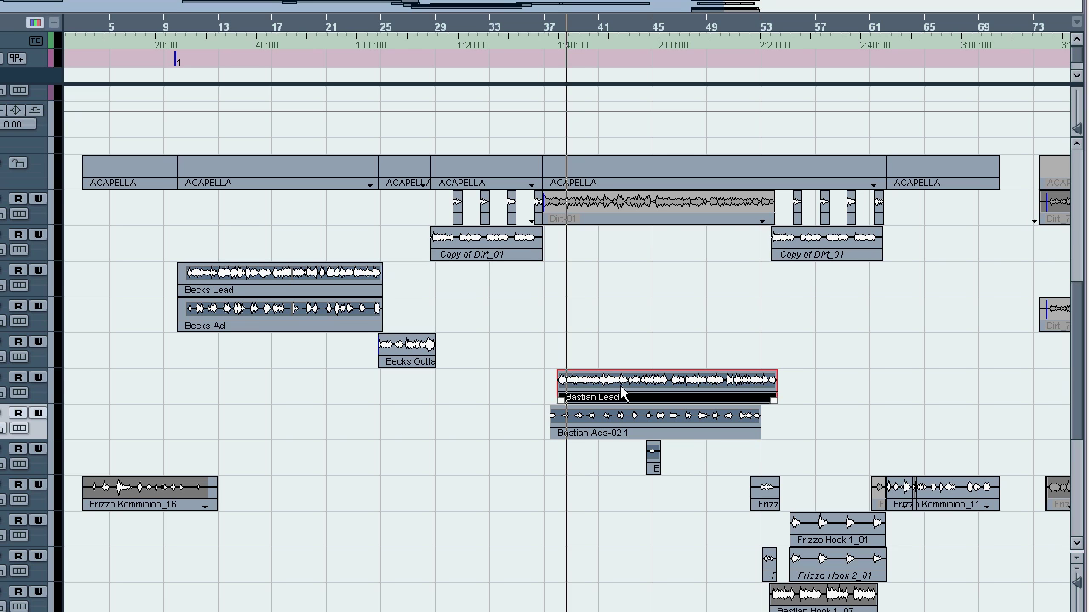
key(ctrl+z)
Extend the starts of the Bastian Lead part to bar 36, the Bastian Ads part to bar 37 and the Bastian Pfff part to its preceding bar line
drag(543, 400, 531, 400)
drag(549, 435, 537, 436)
click(562, 394)
mouse_move(585, 394)
mouse_down()
mouse_move(643, 397)
mouse_move(578, 398)
mouse_up()
click(711, 349)
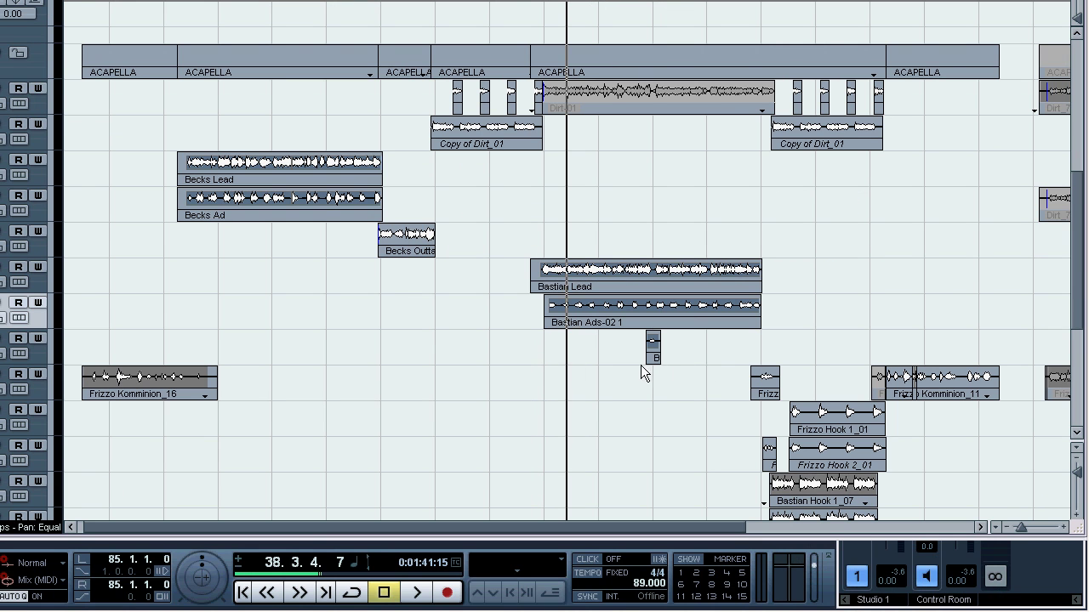
drag(645, 361, 638, 361)
click(705, 352)
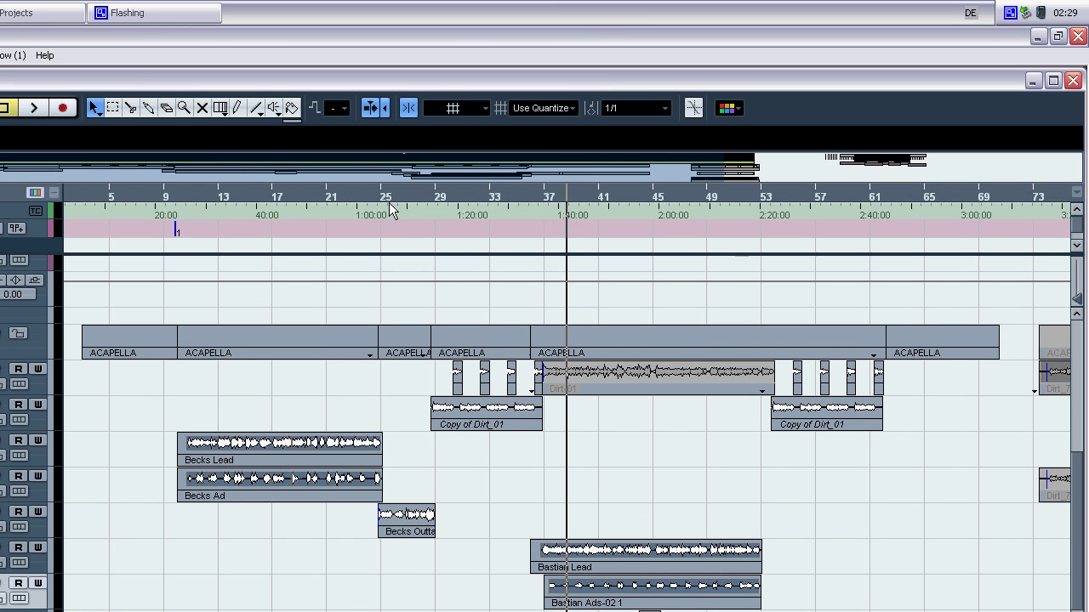
Try to shift the Becks Outtakes event near bar 25 with the Grid snap type
drag(372, 194, 400, 273)
click(448, 527)
mouse_move(458, 353)
mouse_down()
mouse_move(518, 354)
mouse_move(535, 371)
mouse_move(477, 374)
mouse_move(450, 358)
mouse_up()
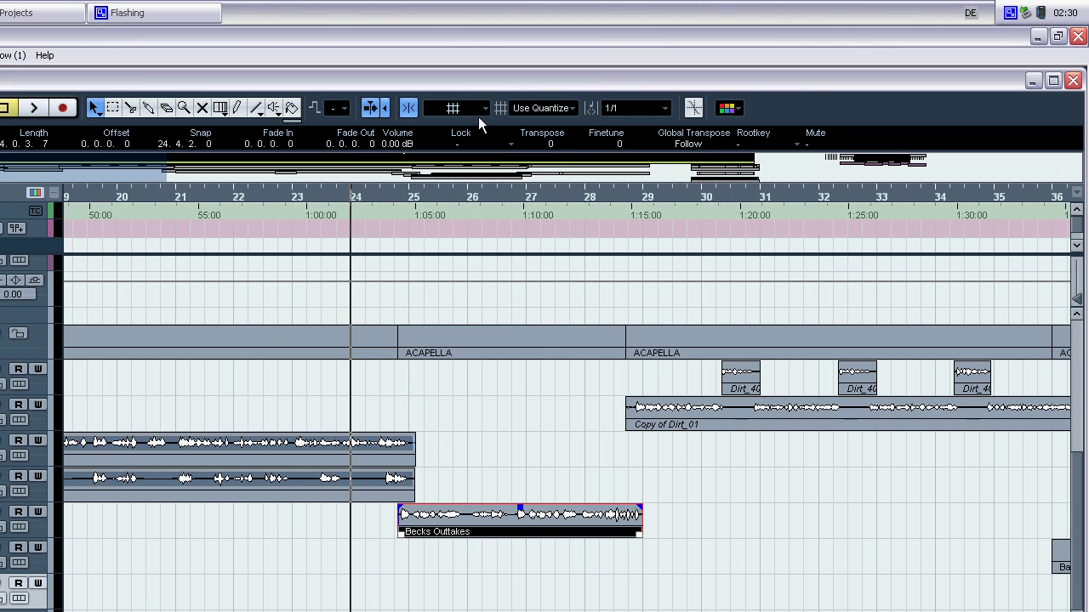
Change the snap type to Grid Relative and try shifting the Becks Outtakes event by whole bars
click(455, 108)
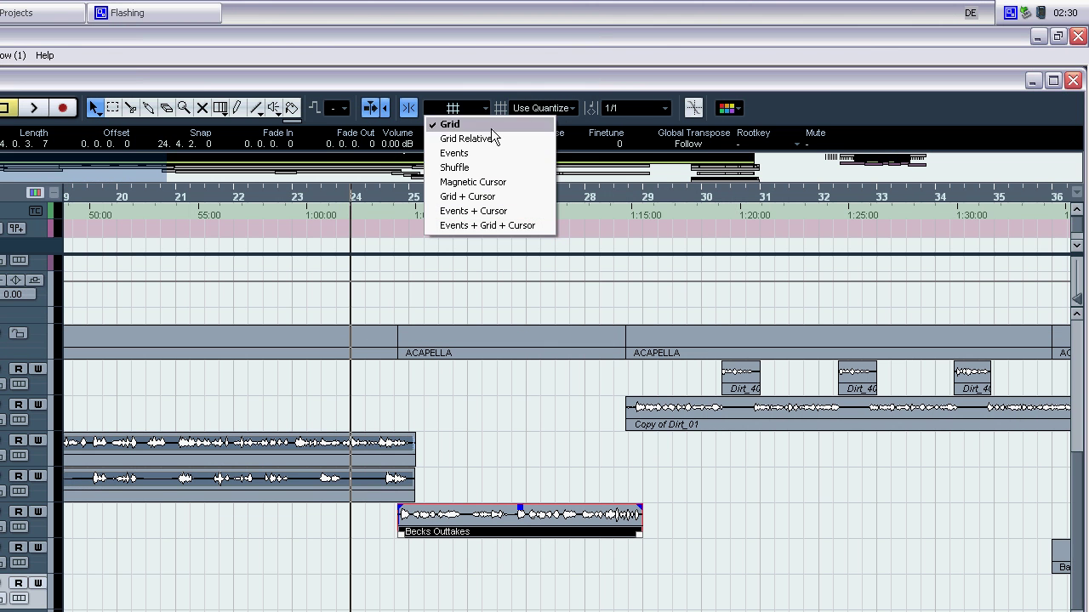
click(454, 141)
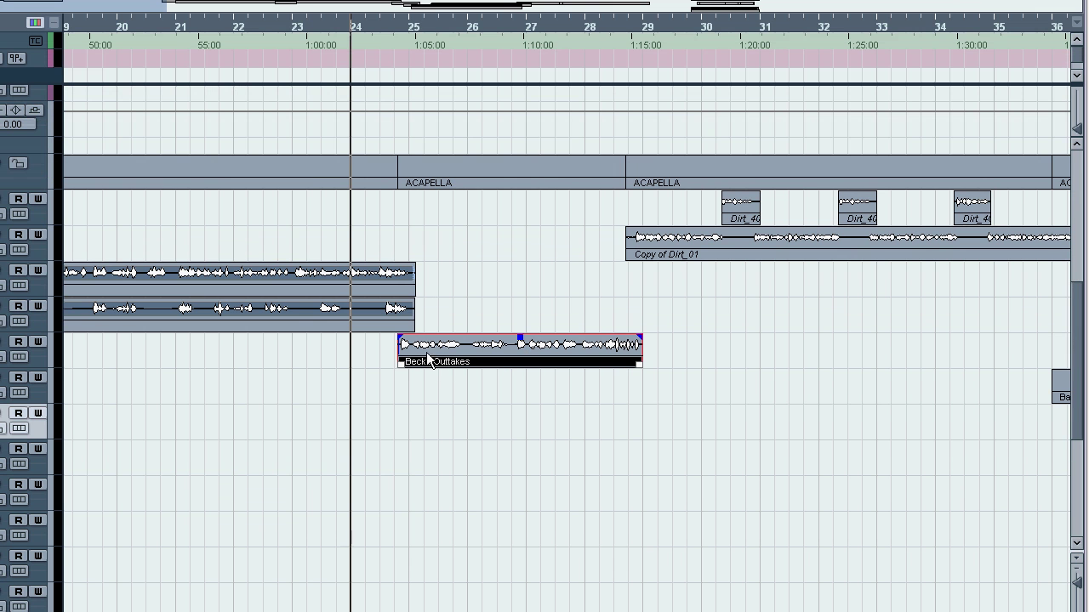
drag(428, 359, 451, 353)
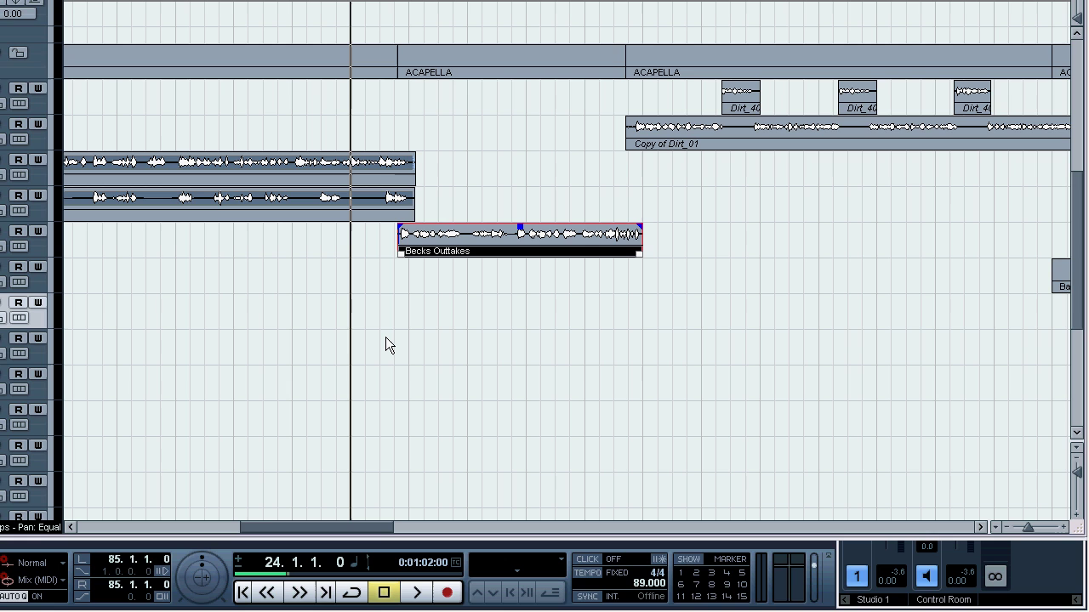